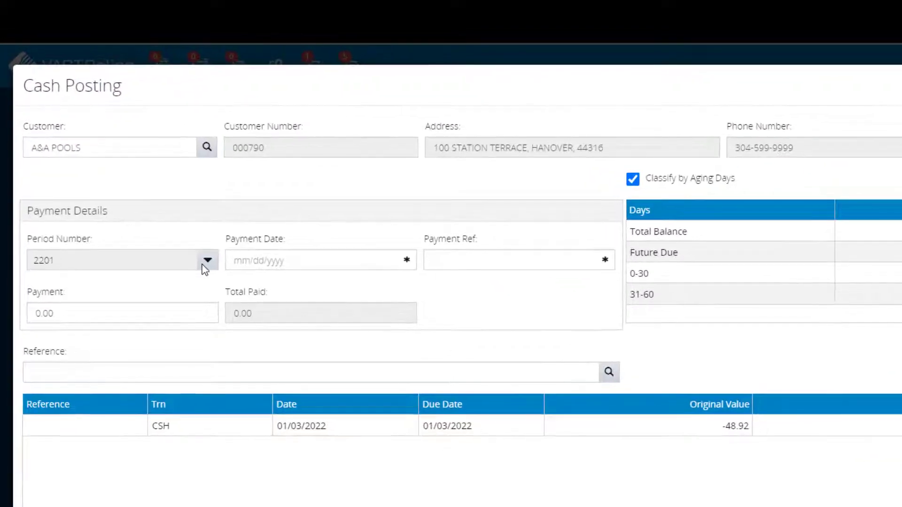
- Change the cash posting's period number to 2202 and accept the reset of the grids
{"action": "left_click", "coordinate": [203, 266]}
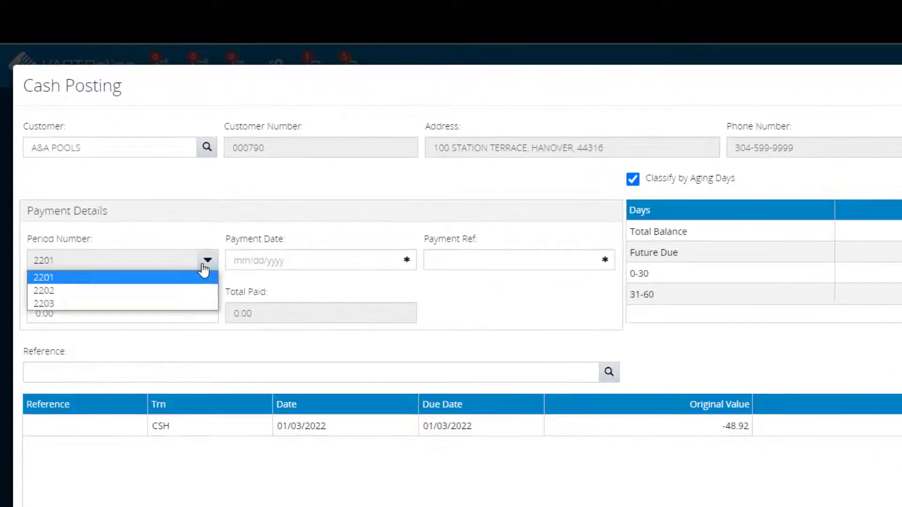
{"action": "left_click", "coordinate": [187, 291]}
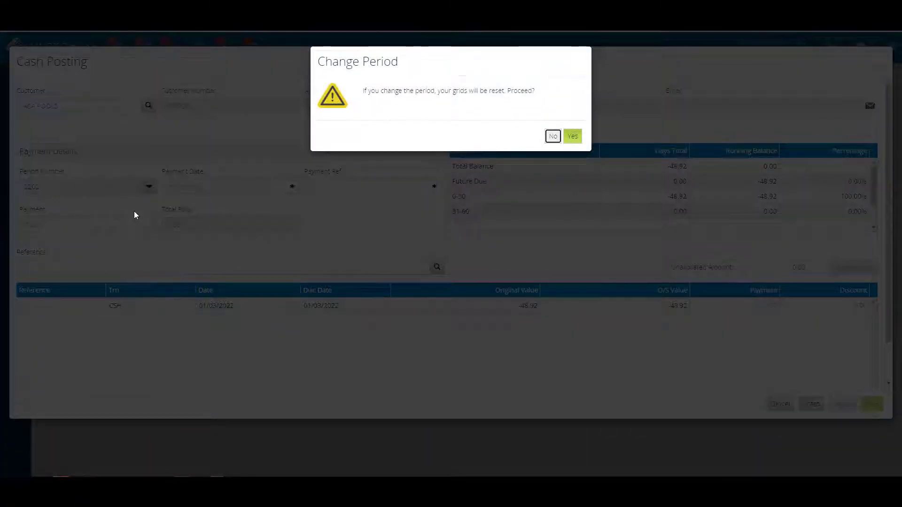
{"action": "left_click", "coordinate": [572, 136]}
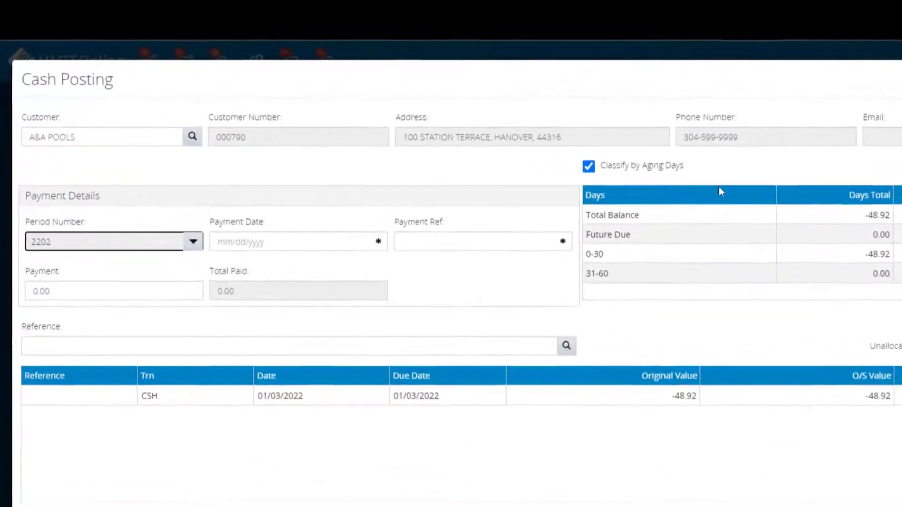
- Set the payment date to 01/14/2022 and enter CP15975 as the payment reference
{"action": "left_click", "coordinate": [373, 241]}
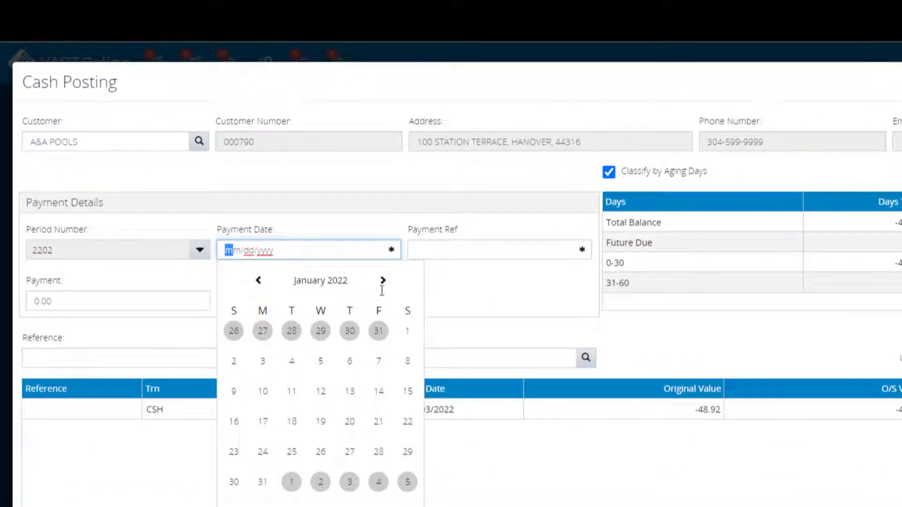
{"action": "left_click", "coordinate": [379, 393]}
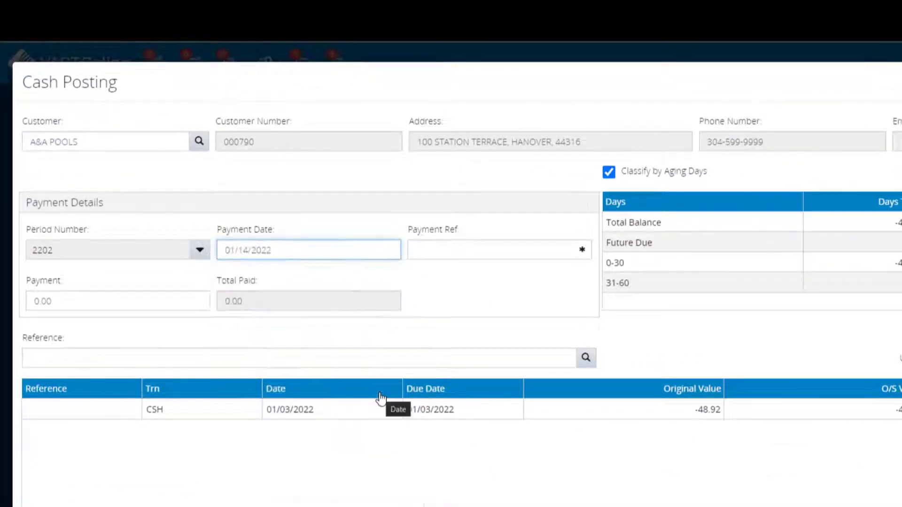
{"action": "left_click", "coordinate": [455, 255]}
{"action": "type", "text": "CP15"}
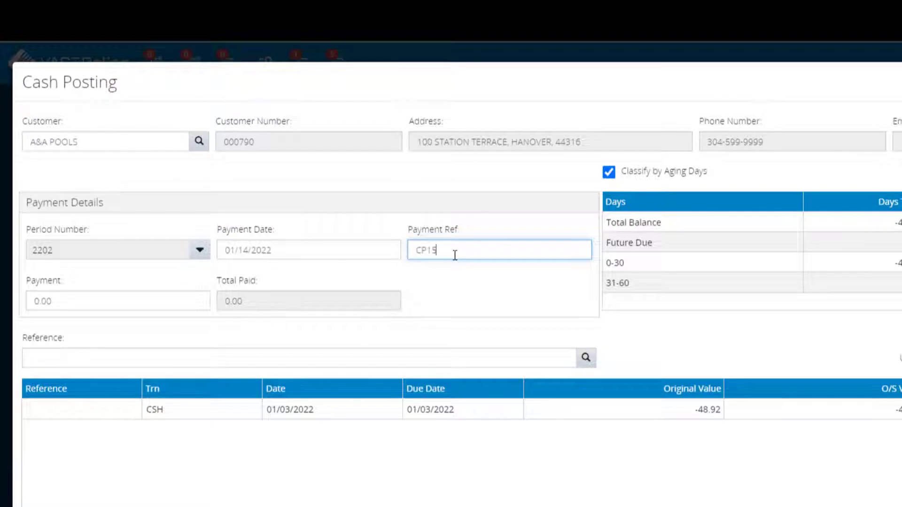
{"action": "type", "text": "875"}
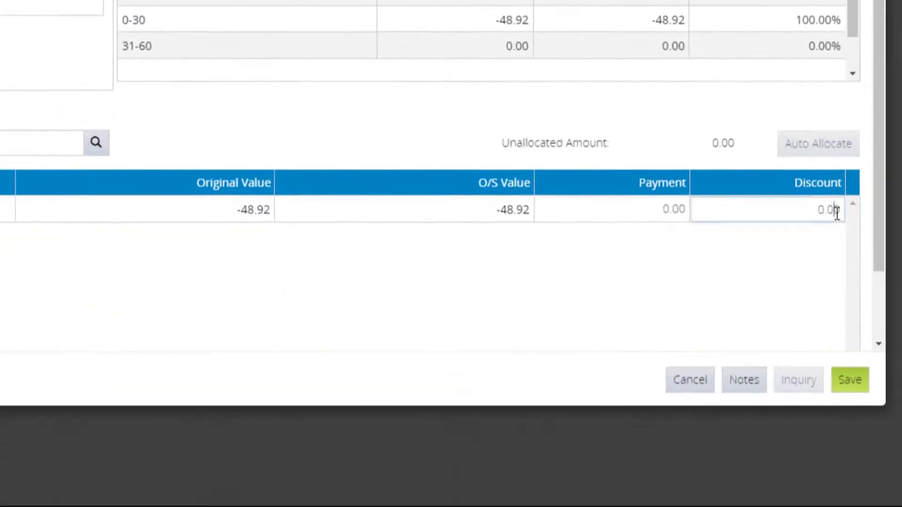
- Enter a discount of -48.92 on the CSH transaction, then save the cash posting without a payment method and close its receipt
{"action": "left_click", "coordinate": [837, 210]}
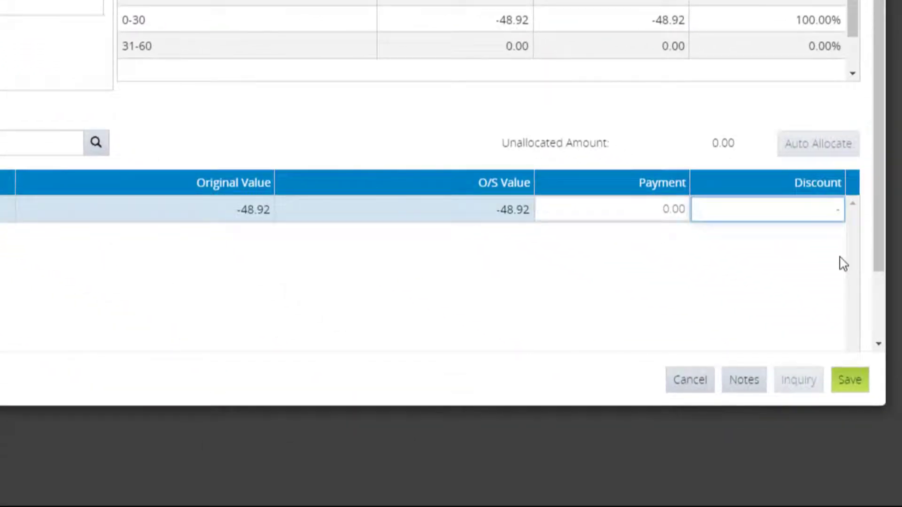
{"action": "type", "text": "-48.92"}
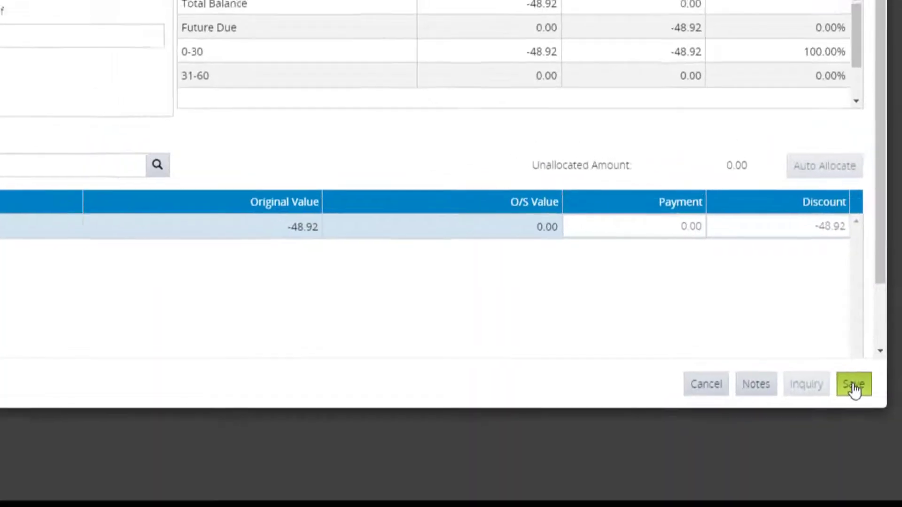
{"action": "left_click", "coordinate": [851, 385]}
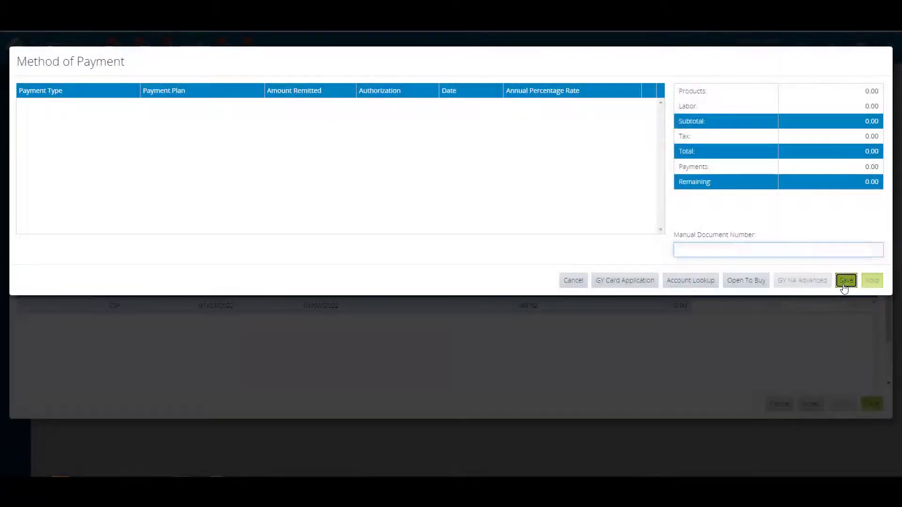
{"action": "left_click", "coordinate": [845, 281]}
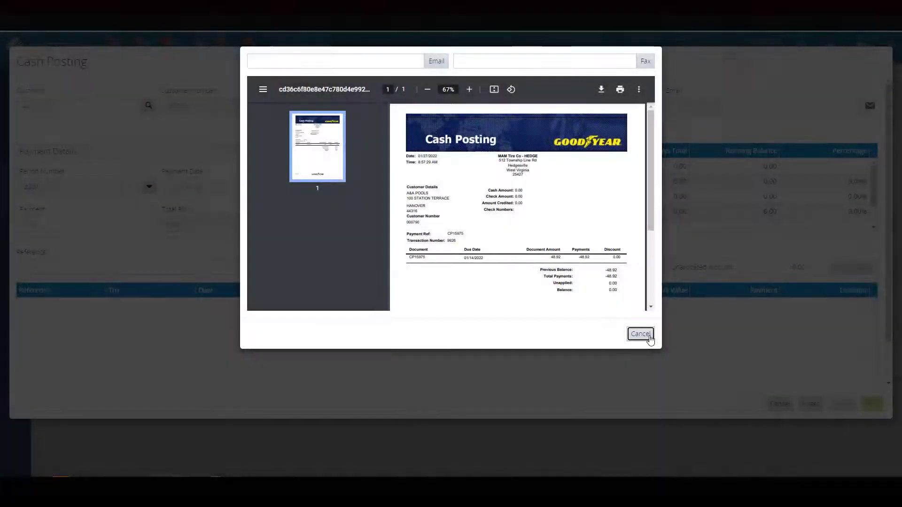
{"action": "left_click", "coordinate": [649, 336]}
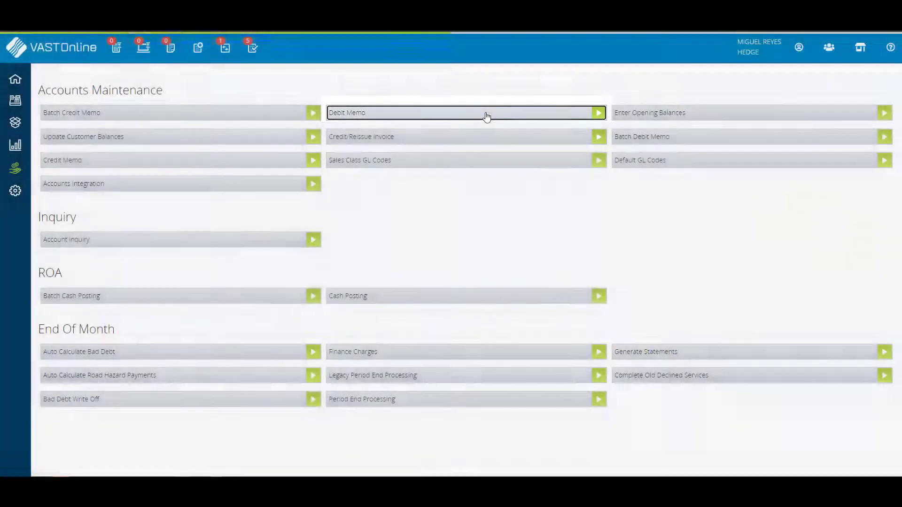
- Start a debit memo for customer A&A POOLS and set its period number to 2202
{"action": "left_click", "coordinate": [486, 113]}
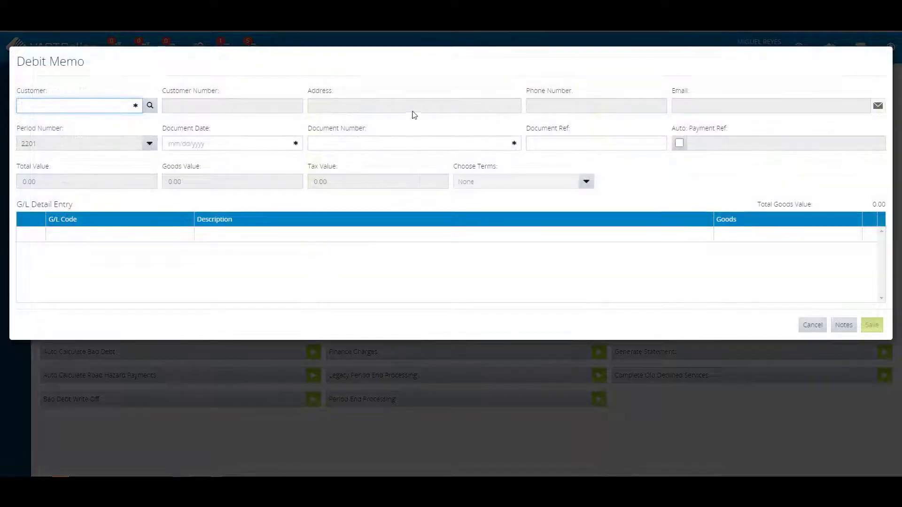
{"action": "type", "text": "A&A"}
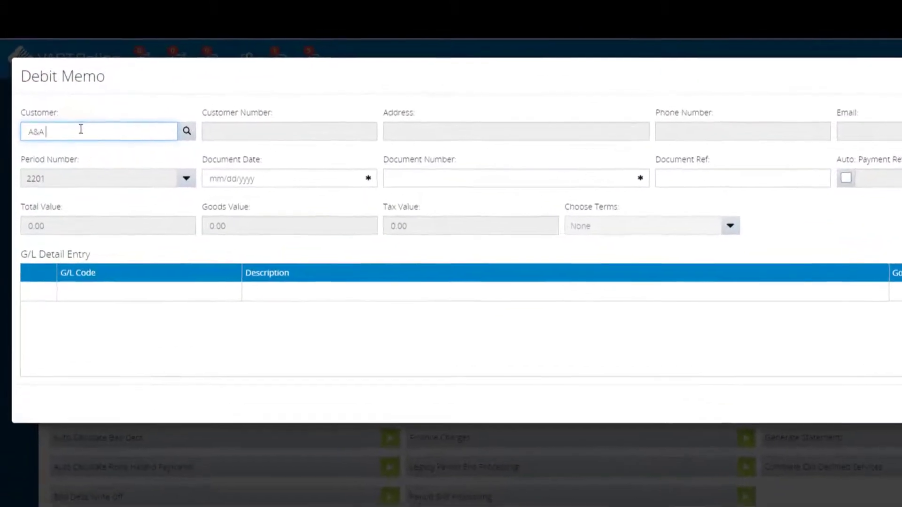
{"action": "type", "text": " POOLS"}
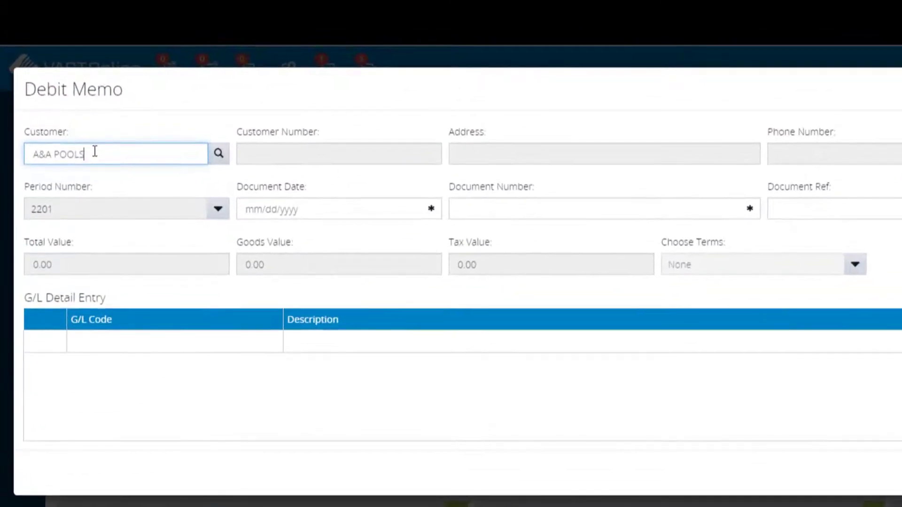
{"action": "left_click", "coordinate": [217, 160]}
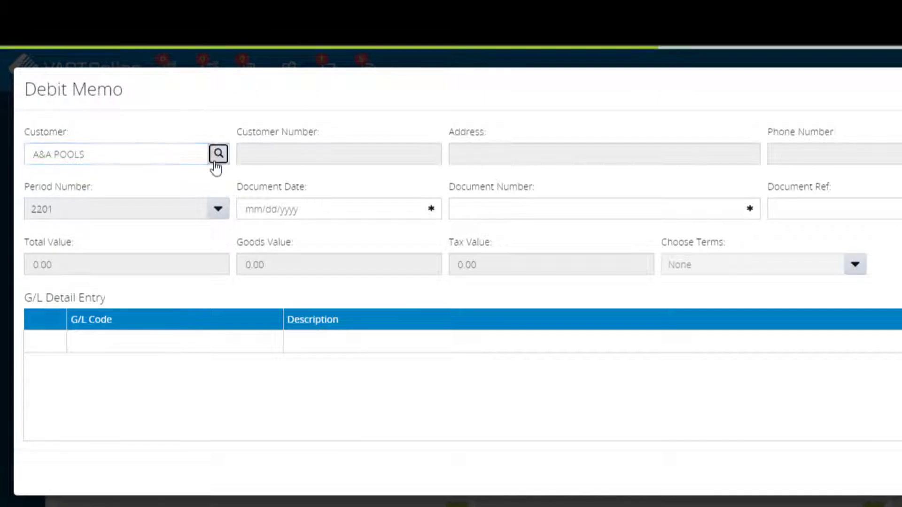
{"action": "left_click", "coordinate": [219, 214]}
{"action": "left_click", "coordinate": [225, 241]}
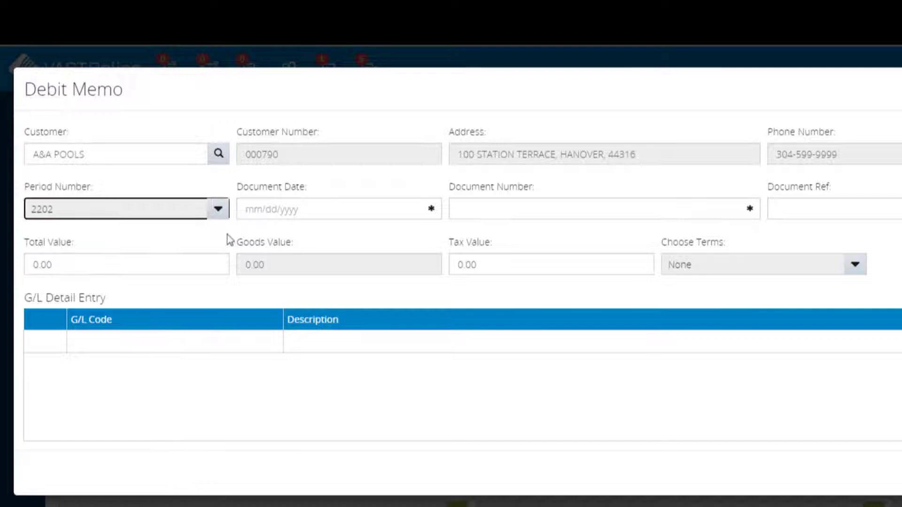
- Fill in the debit memo with document date 01/06/2022, document number DM6894 and total value 78.26
{"action": "left_click", "coordinate": [310, 213]}
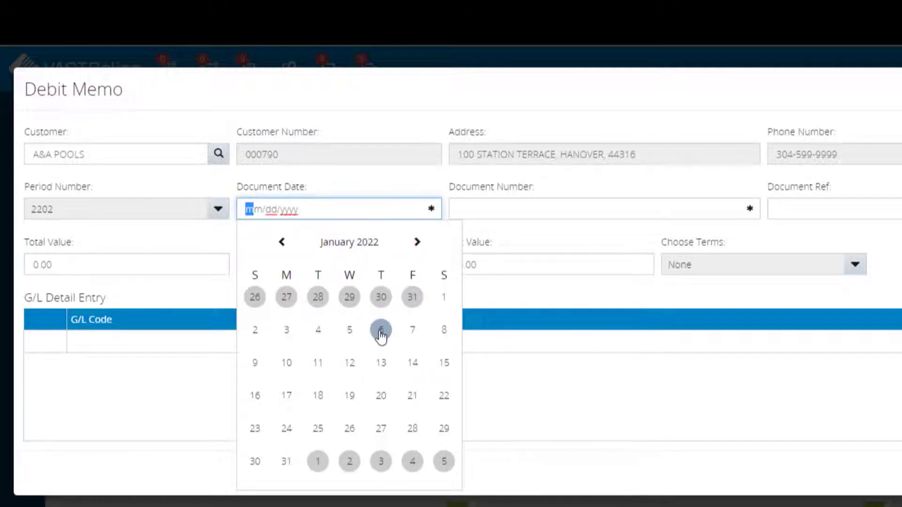
{"action": "left_click", "coordinate": [381, 330]}
{"action": "left_click", "coordinate": [506, 212]}
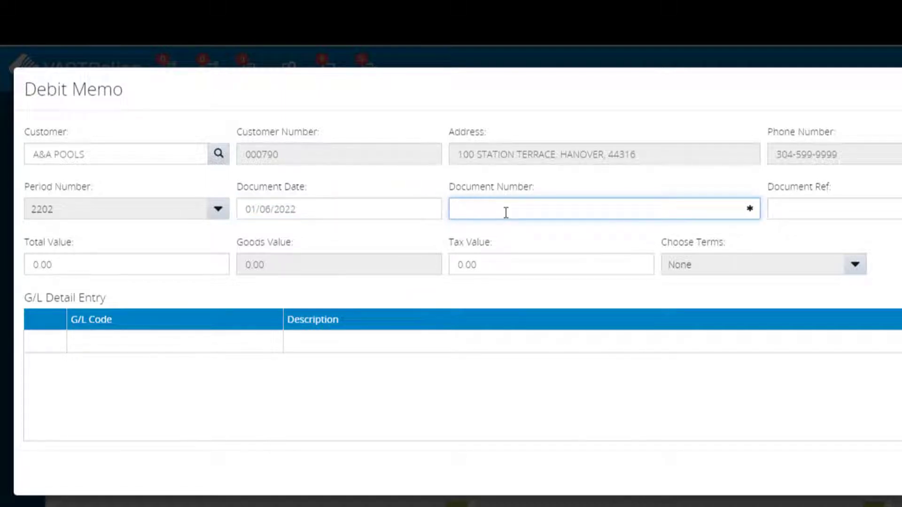
{"action": "type", "text": "DM6894"}
{"action": "left_click", "coordinate": [207, 261]}
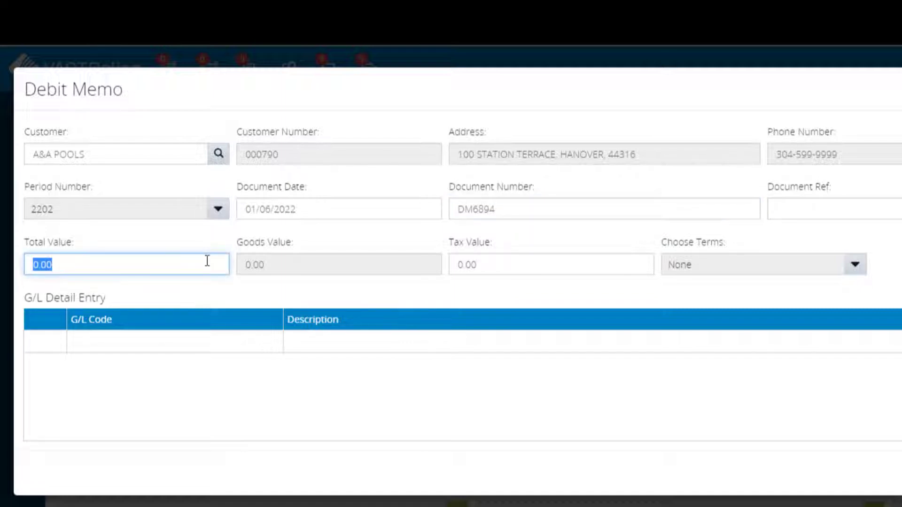
{"action": "type", "text": "78.26"}
- Search G/L codes for "bad debt", assign 10300 BAD DEBT RESERVE to the detail line, and save the memo, closing its printout
{"action": "left_click", "coordinate": [117, 344]}
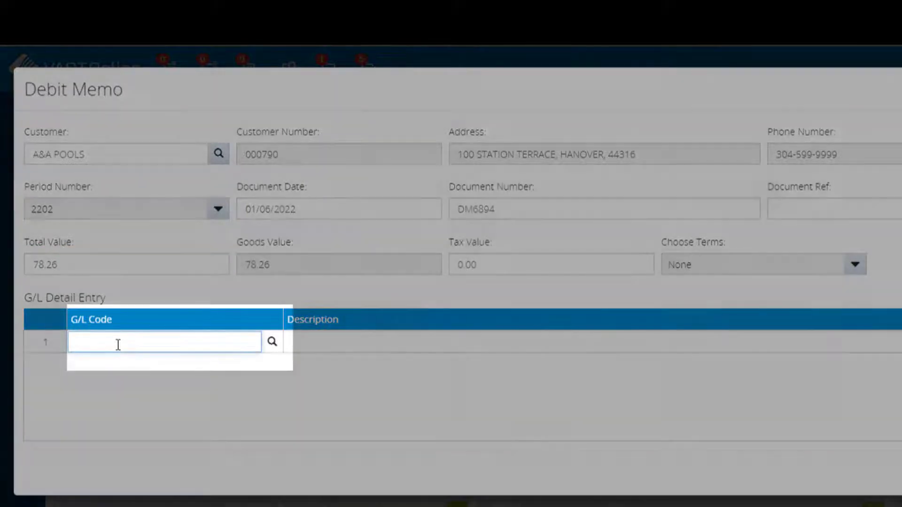
{"action": "type", "text": "bad de"}
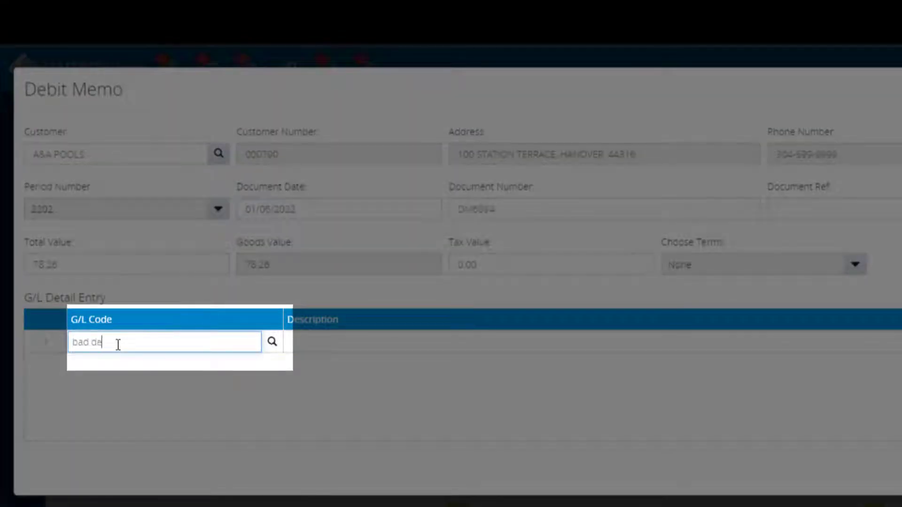
{"action": "type", "text": "bt"}
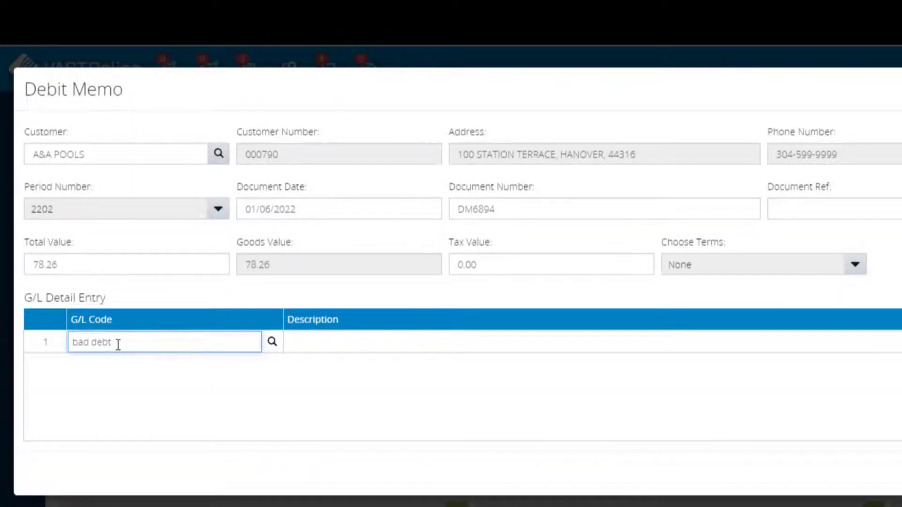
{"action": "left_click", "coordinate": [272, 341]}
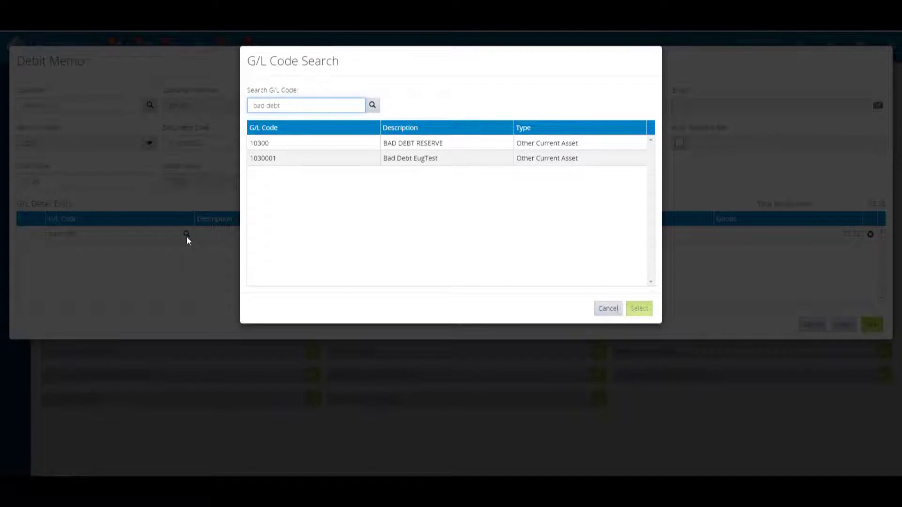
{"action": "left_click", "coordinate": [437, 145]}
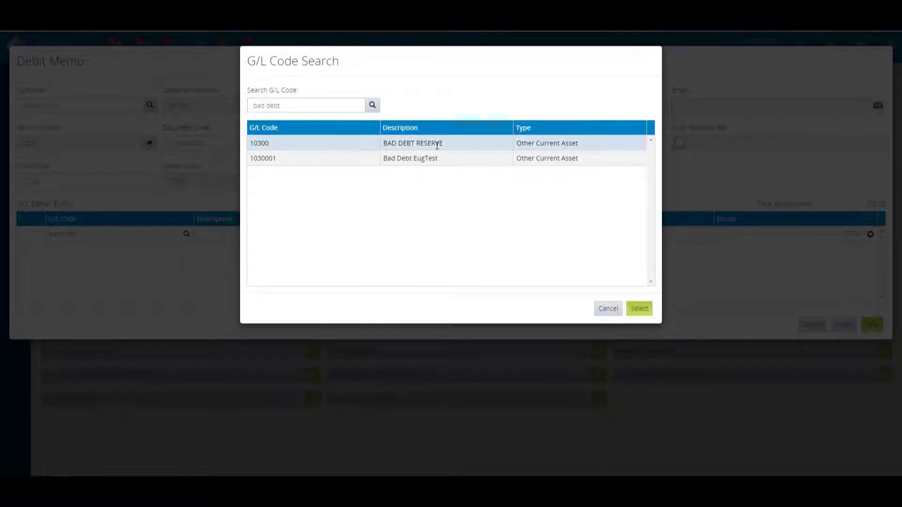
{"action": "left_click", "coordinate": [639, 309]}
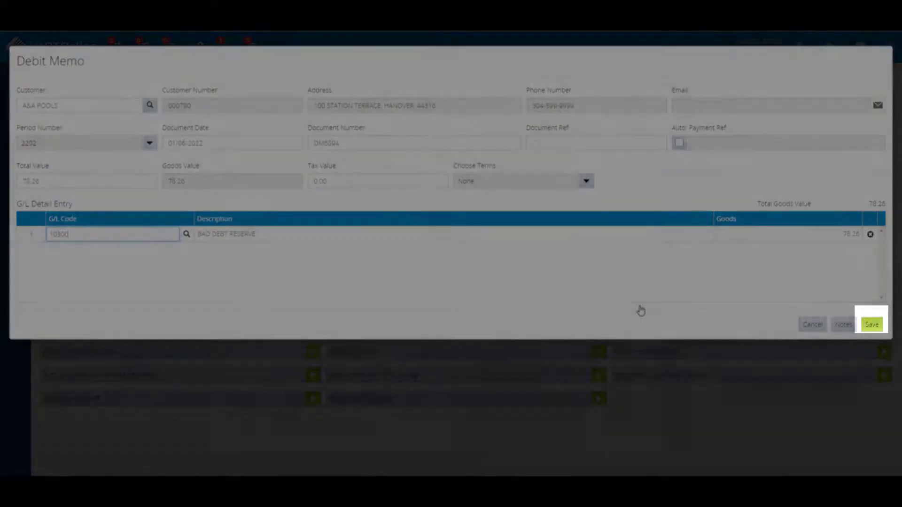
{"action": "left_click", "coordinate": [873, 327]}
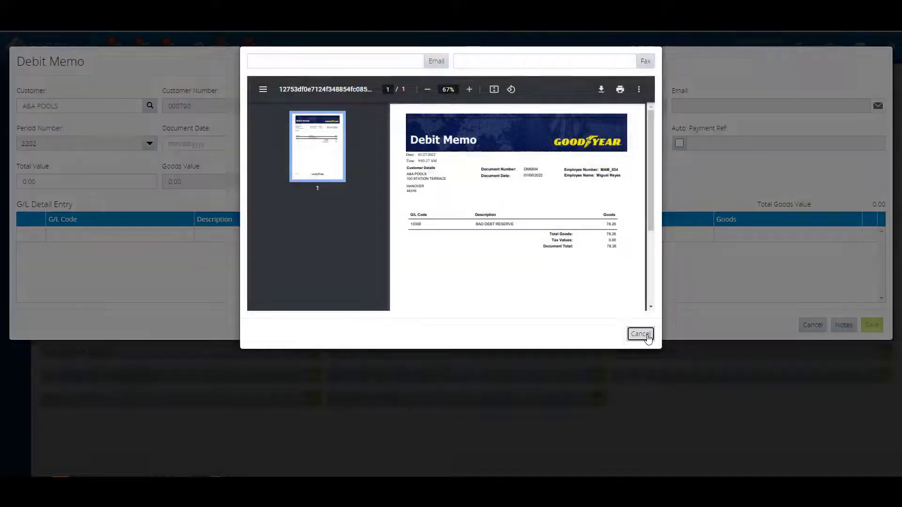
{"action": "left_click", "coordinate": [640, 334]}
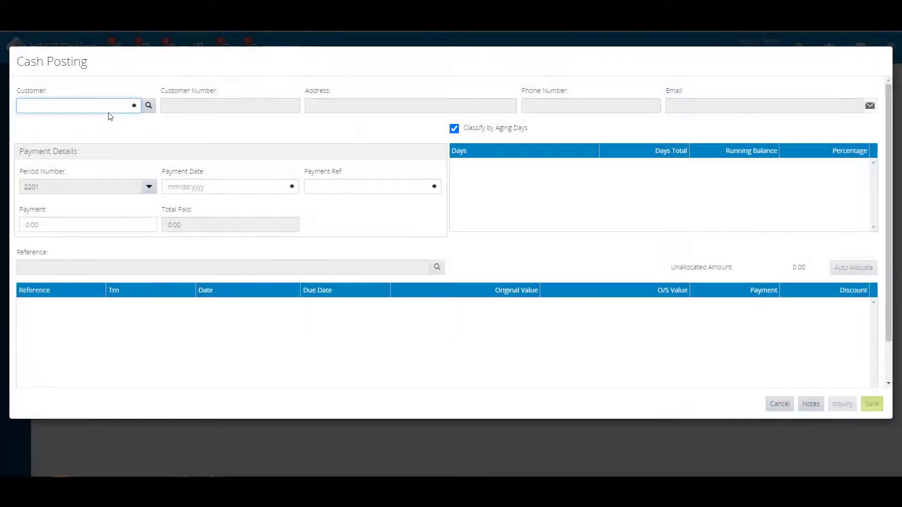
- Search for customers with "a" in the cash posting and select the third A&A POOLS record
{"action": "left_click", "coordinate": [111, 105]}
{"action": "type", "text": "a"}
{"action": "key", "text": "Return"}
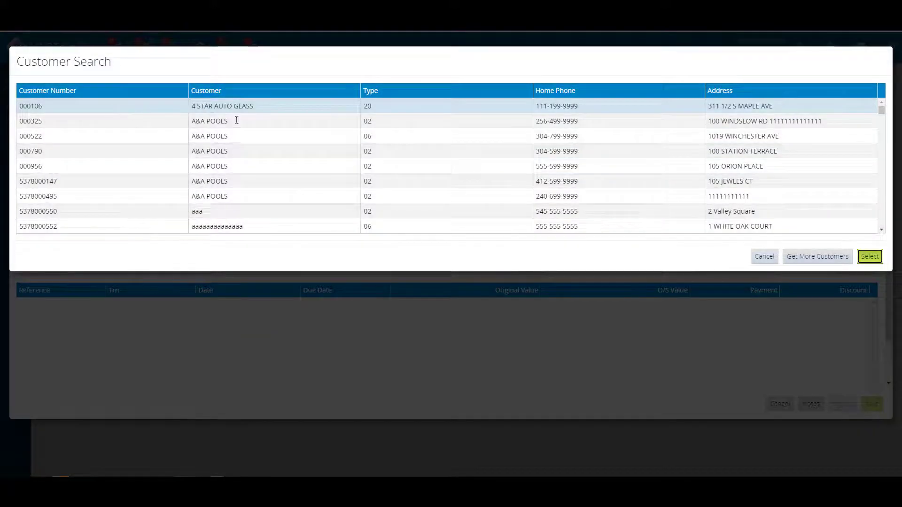
{"action": "left_click", "coordinate": [578, 151]}
{"action": "left_click", "coordinate": [870, 256]}
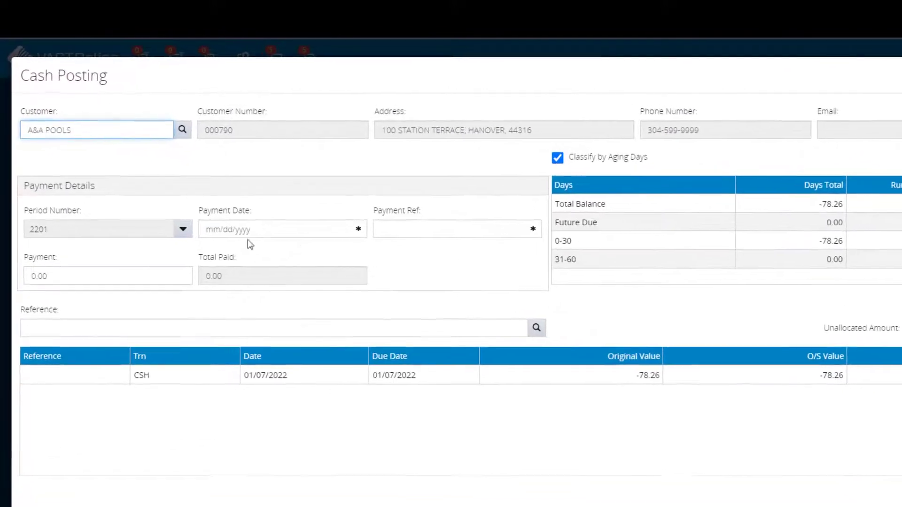
- Set the new cash posting's period number to 2202, accepting the grid reset
{"action": "left_click", "coordinate": [187, 238]}
{"action": "left_click", "coordinate": [185, 265]}
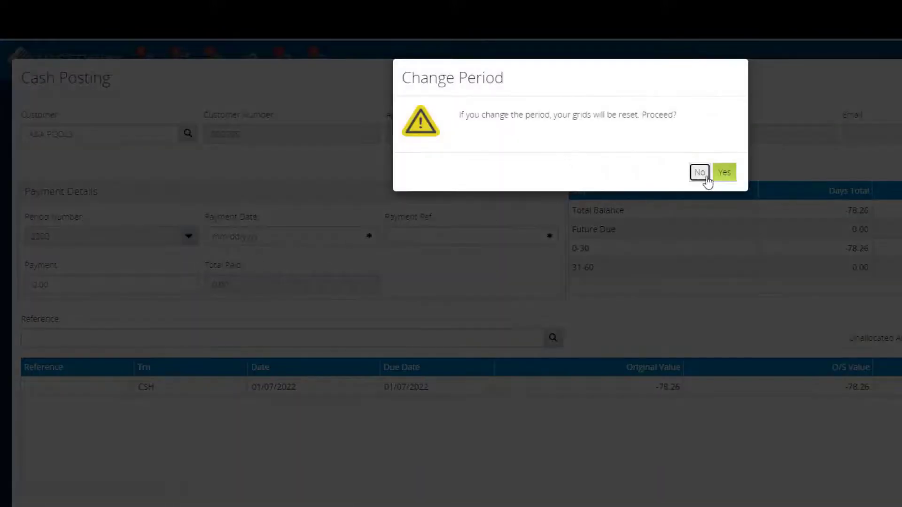
{"action": "left_click", "coordinate": [722, 172]}
- Set the payment date to 01/11/2022 and enter DM7658 as the payment reference
{"action": "left_click", "coordinate": [367, 235]}
{"action": "left_click", "coordinate": [275, 369]}
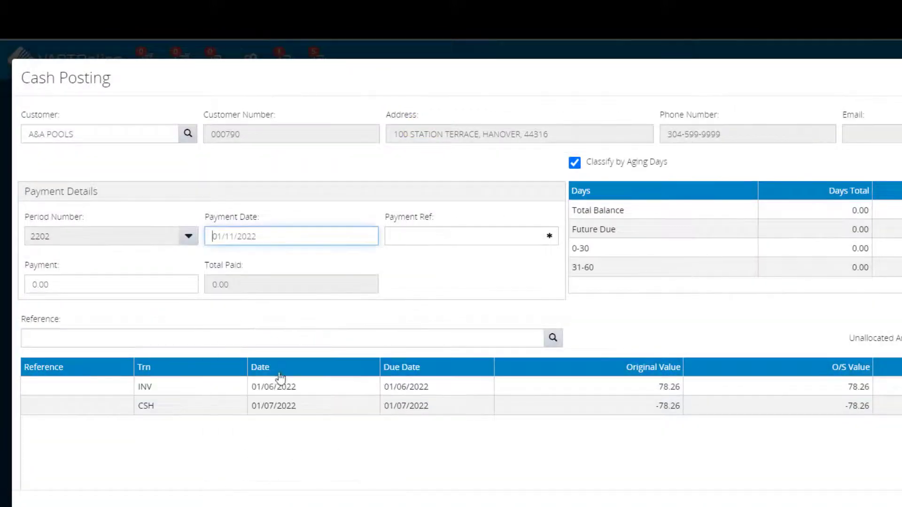
{"action": "left_click", "coordinate": [460, 240]}
{"action": "type", "text": "DM"}
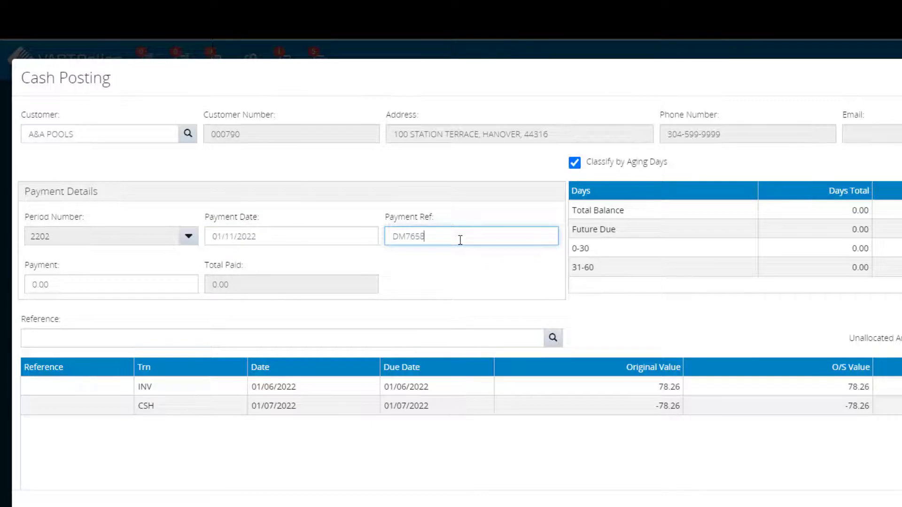
{"action": "type", "text": "7658"}
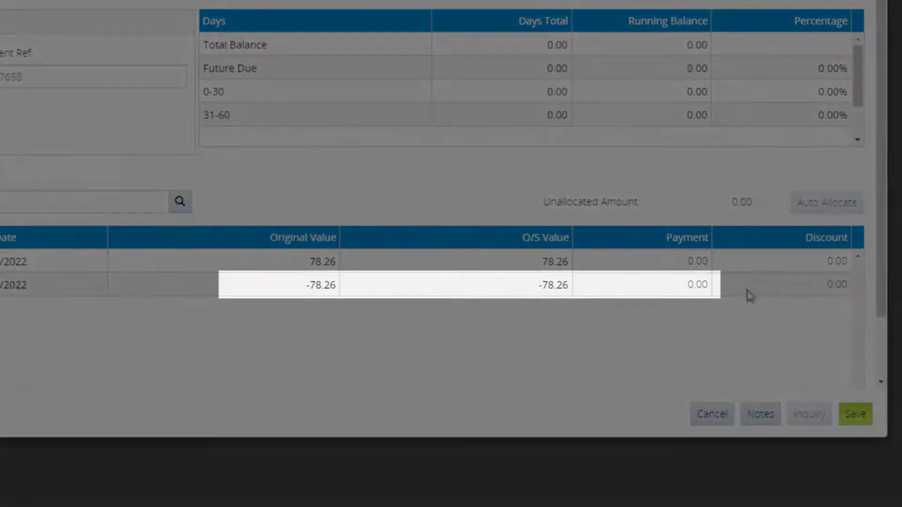
- Allocate a payment of -78.26 to the CSH credit line and 78.26 to the INV debit memo line
{"action": "left_click", "coordinate": [692, 288]}
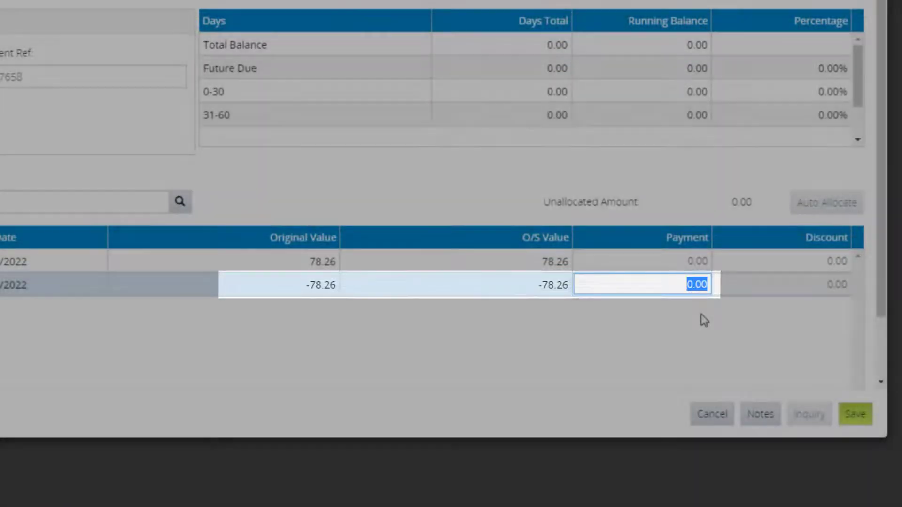
{"action": "type", "text": "-"}
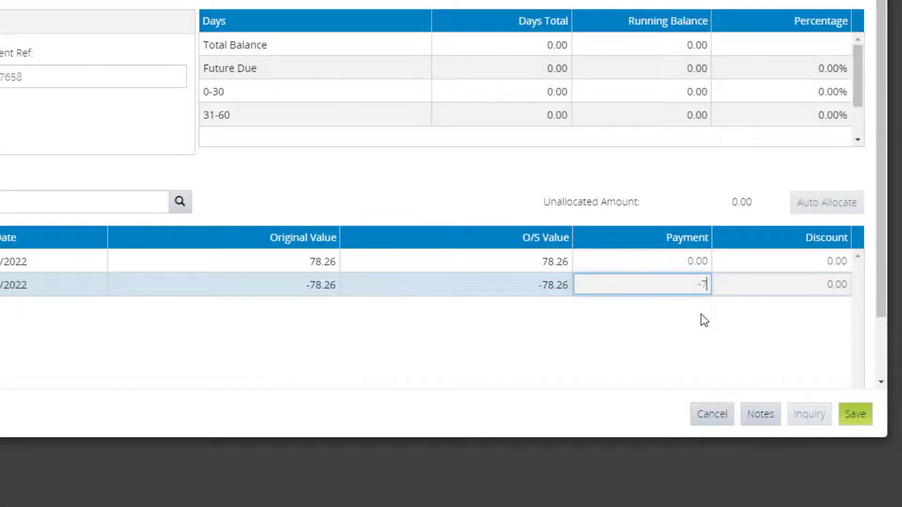
{"action": "type", "text": "78.26"}
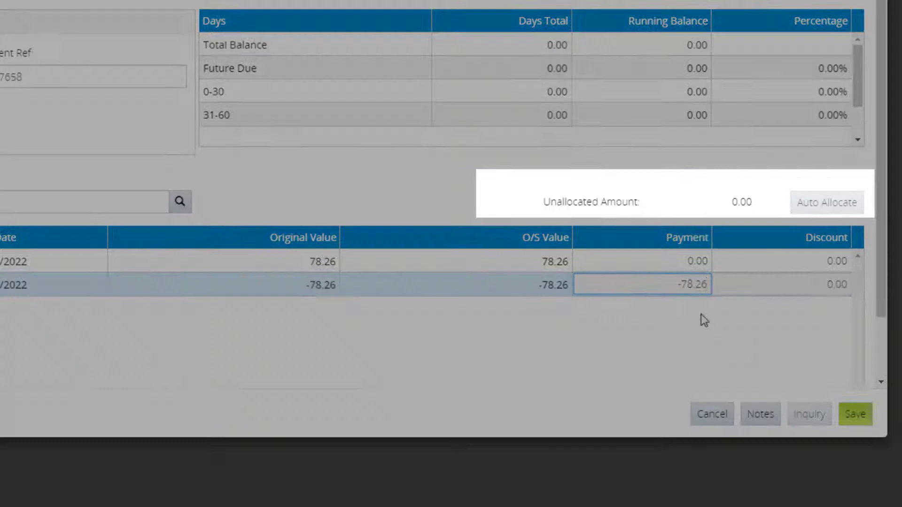
{"action": "left_click", "coordinate": [702, 317]}
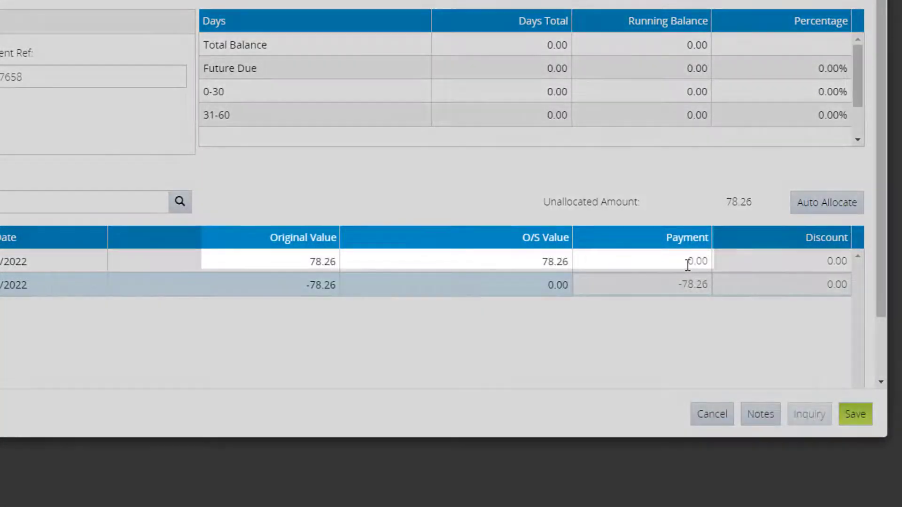
{"action": "left_click", "coordinate": [687, 261]}
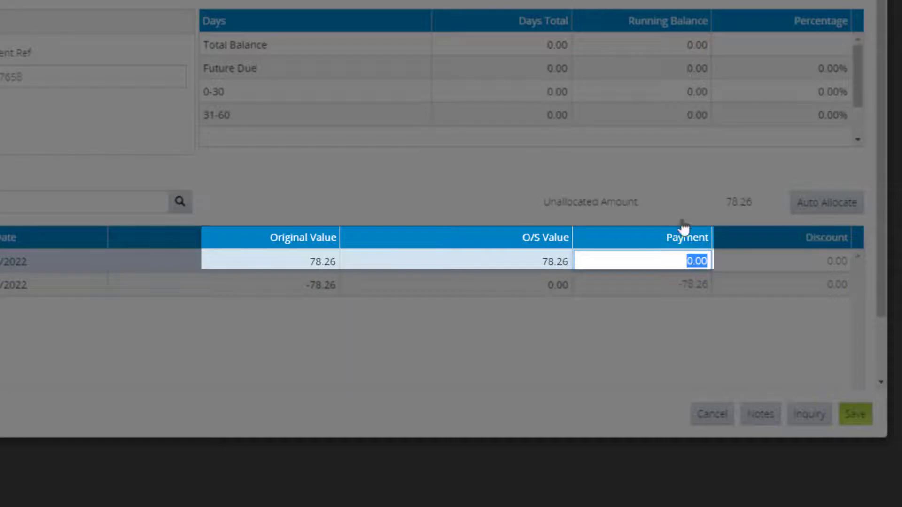
{"action": "type", "text": "78.26"}
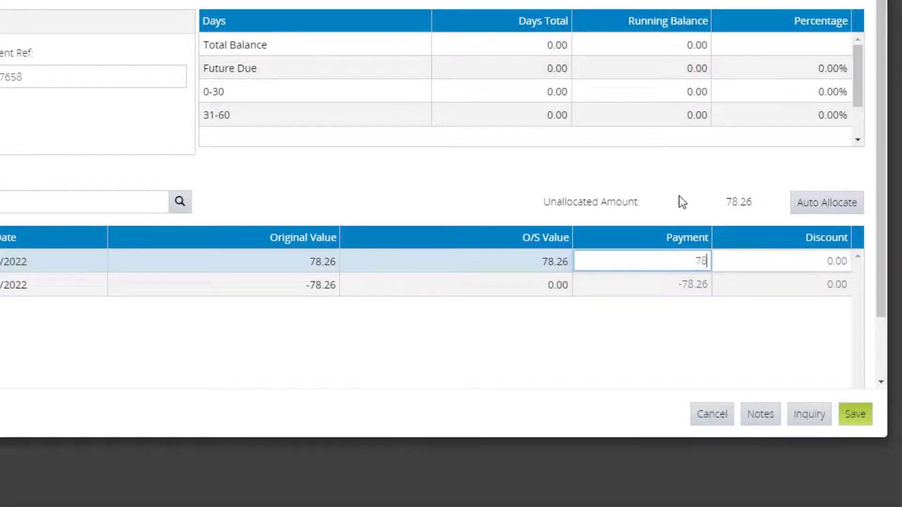
{"action": "key", "text": "Return"}
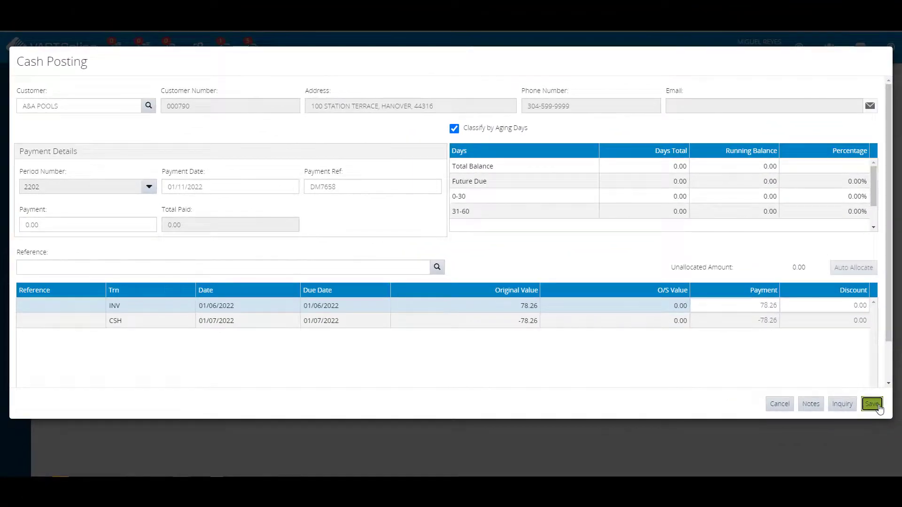
- Save the cash posting and its method of payment without adding a payment, and close the Cash Posting printout
{"action": "left_click", "coordinate": [857, 413]}
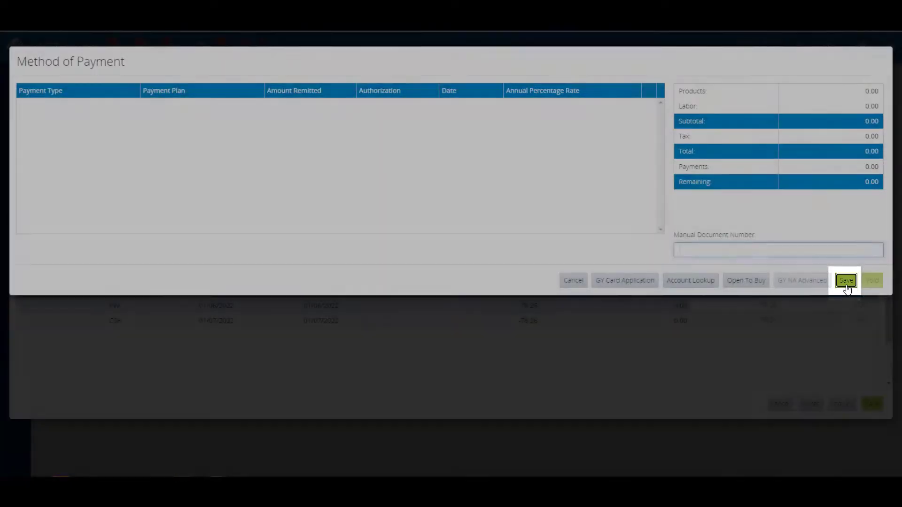
{"action": "left_click", "coordinate": [846, 281]}
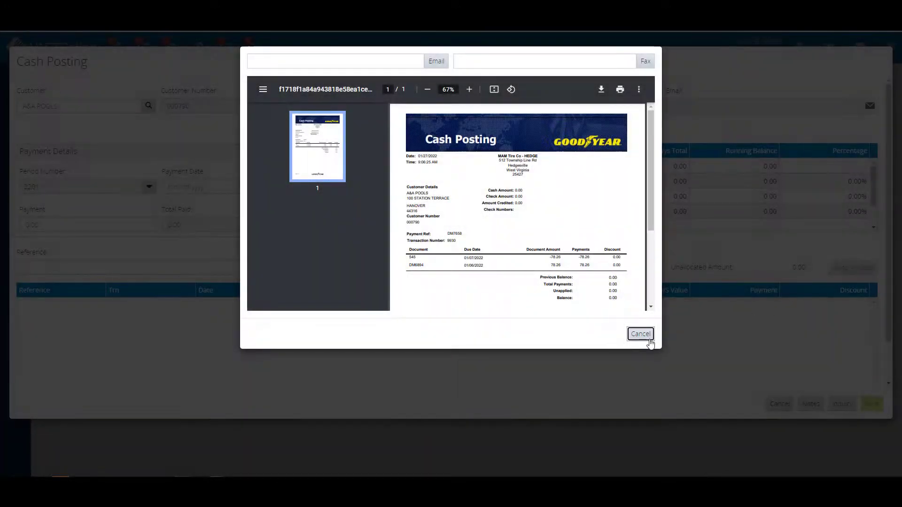
{"action": "left_click", "coordinate": [646, 338]}
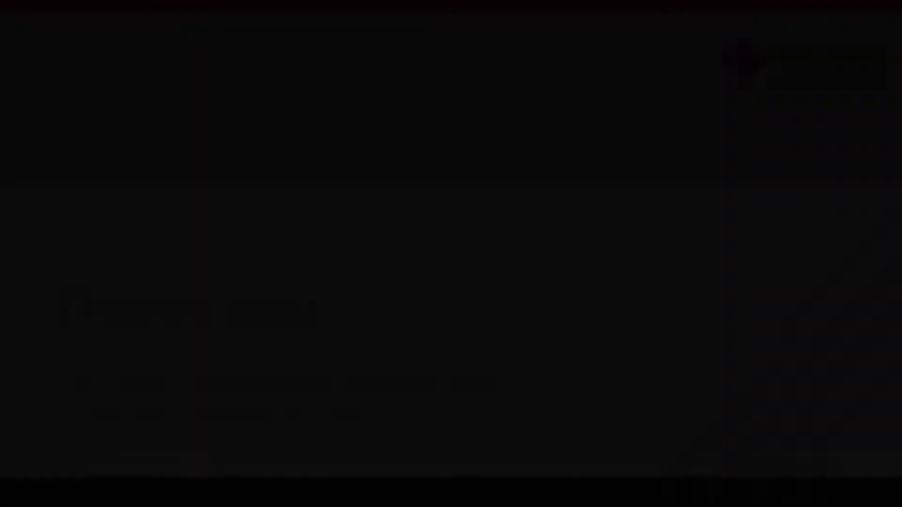